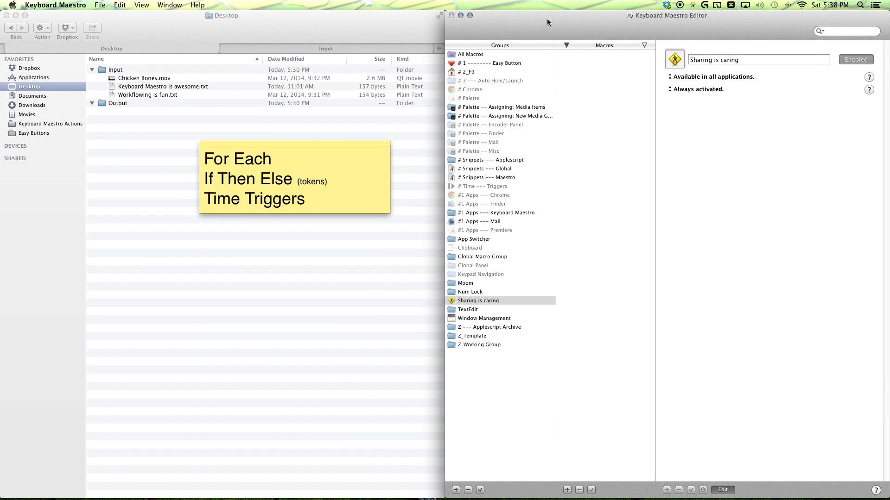
Maximize the editor and create a macro named 'Watch Folder' in the Sharing is caring group.
left_click(470, 15)
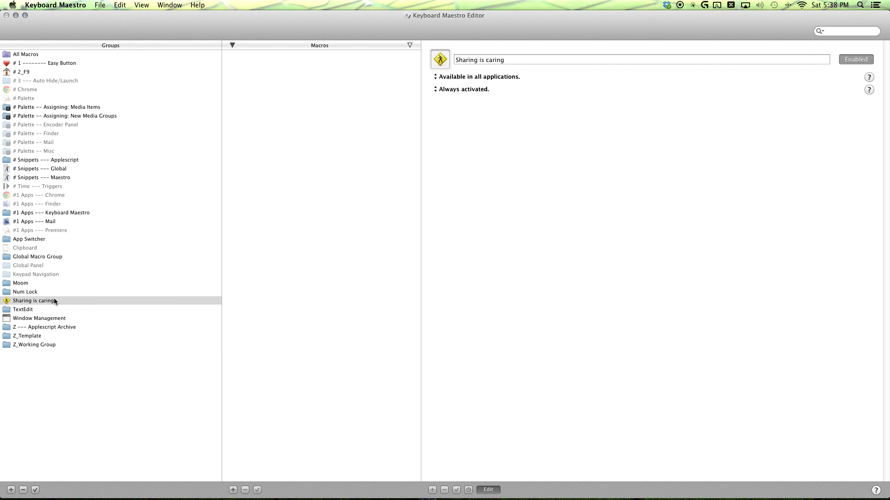
left_click_drag(54, 301, 282, 147)
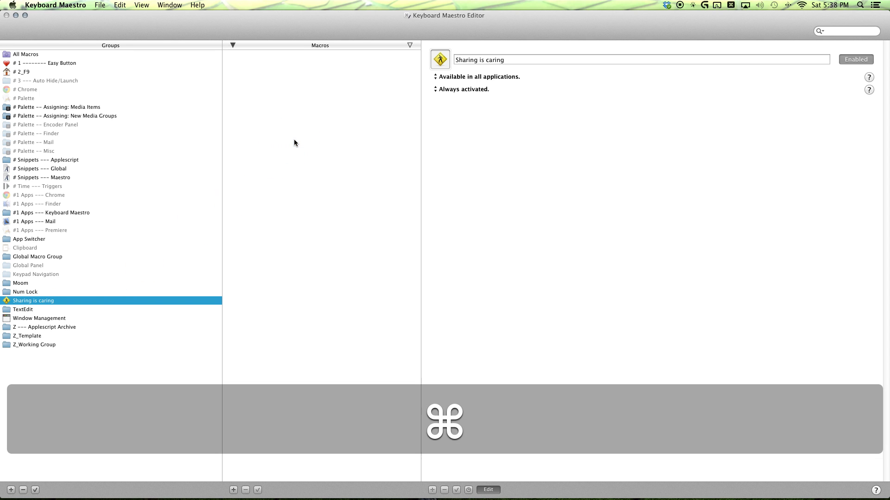
key("super+n")
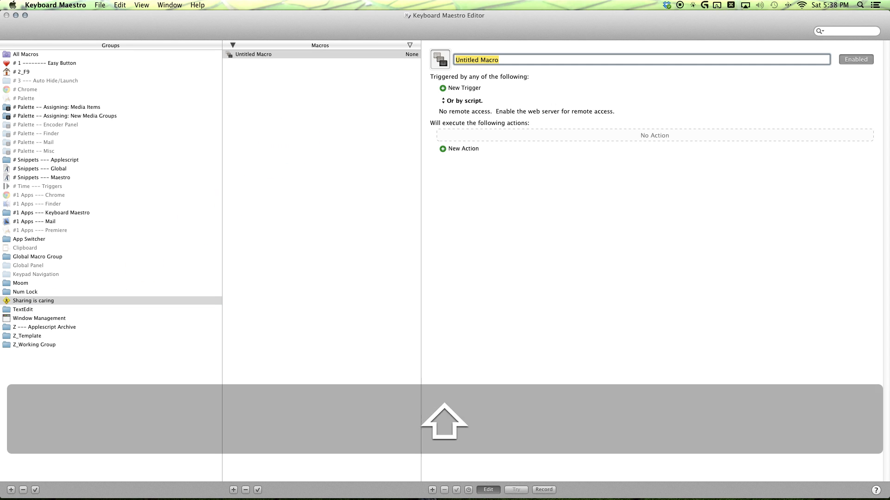
type("Watch Folder")
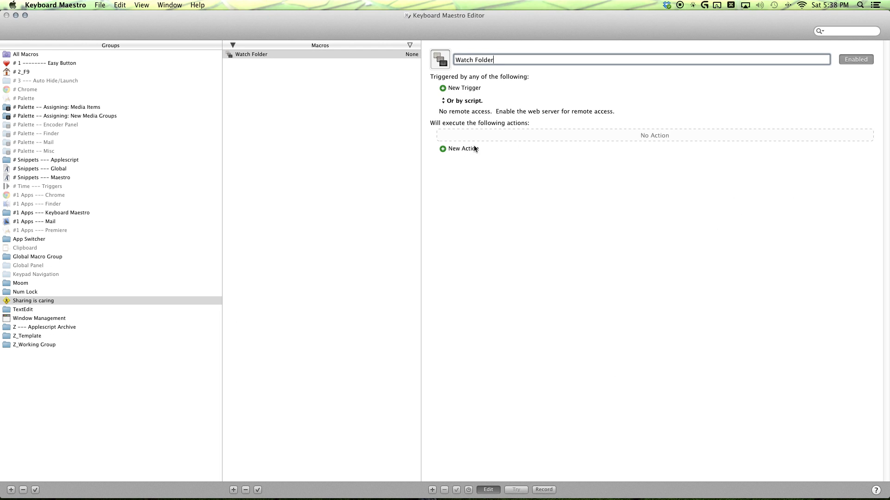
Search the Actions browser for 'for each' and add the For Each action to Watch Folder.
left_click(474, 148)
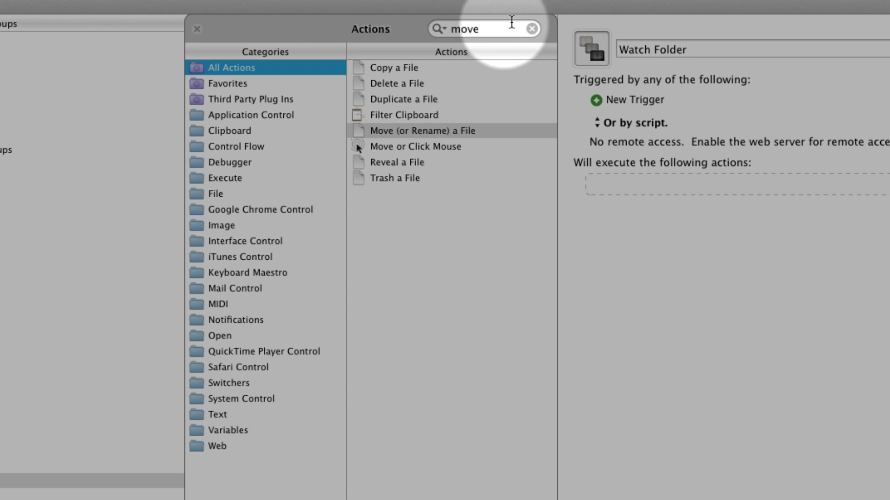
double_click(476, 28)
type("for ")
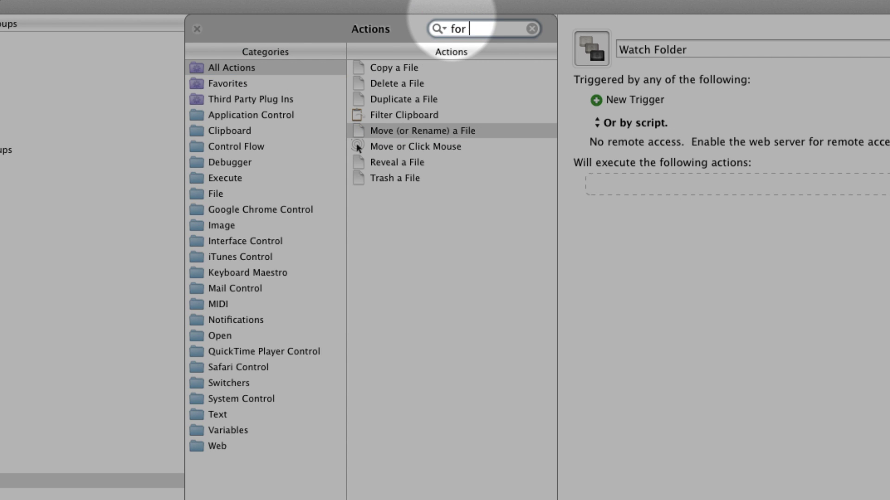
type("eadch\\\\")
key("BackSpace")
key("BackSpace")
key("BackSpace")
key("BackSpace")
key("BackSpace")
type("ch")
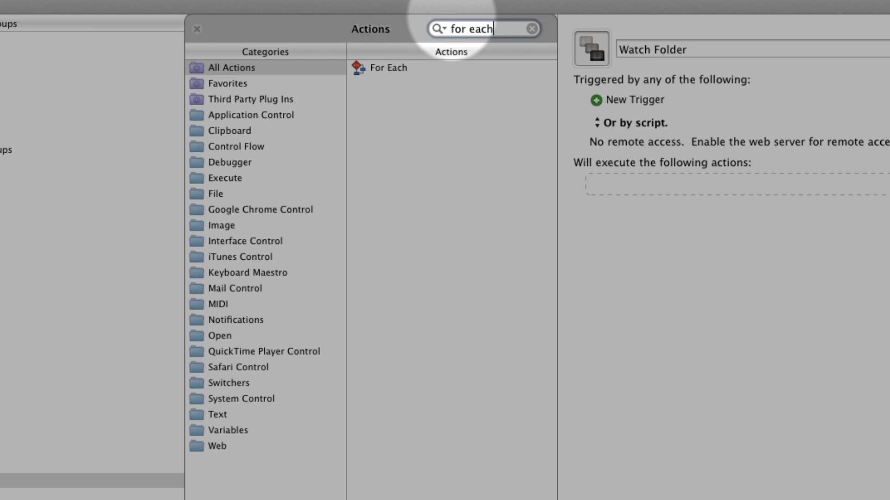
left_click_drag(377, 67, 667, 185)
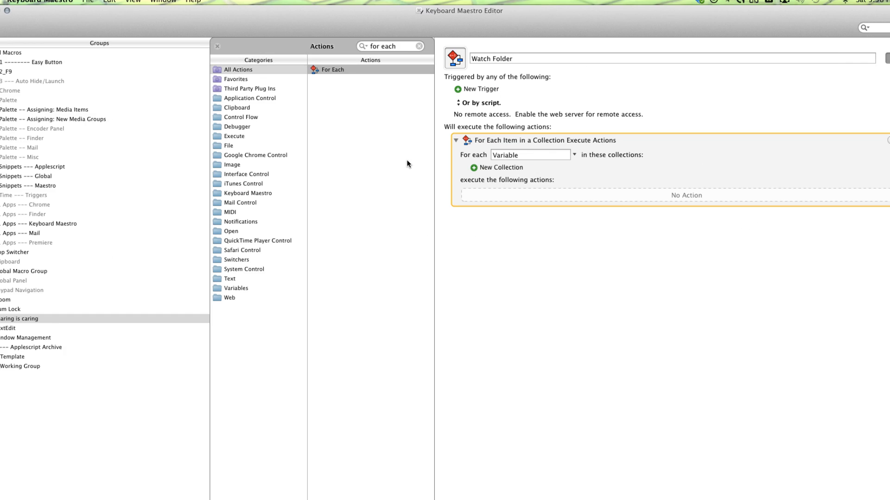
key("super+k")
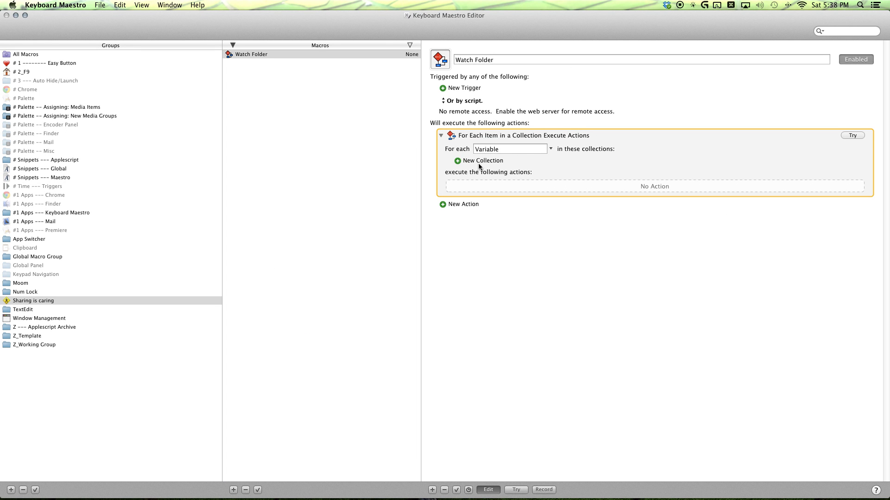
Rename the loop variable to temp and add a Folder Contents collection.
double_click(498, 148)
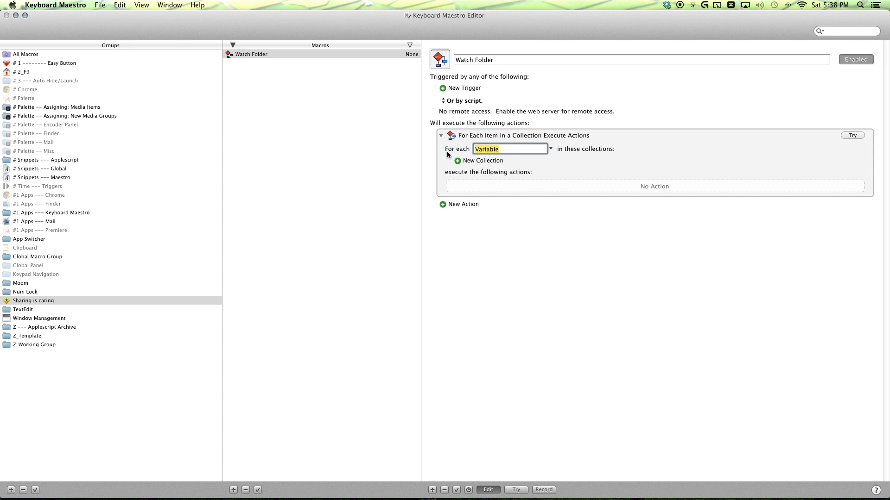
type("temp")
left_click(457, 160)
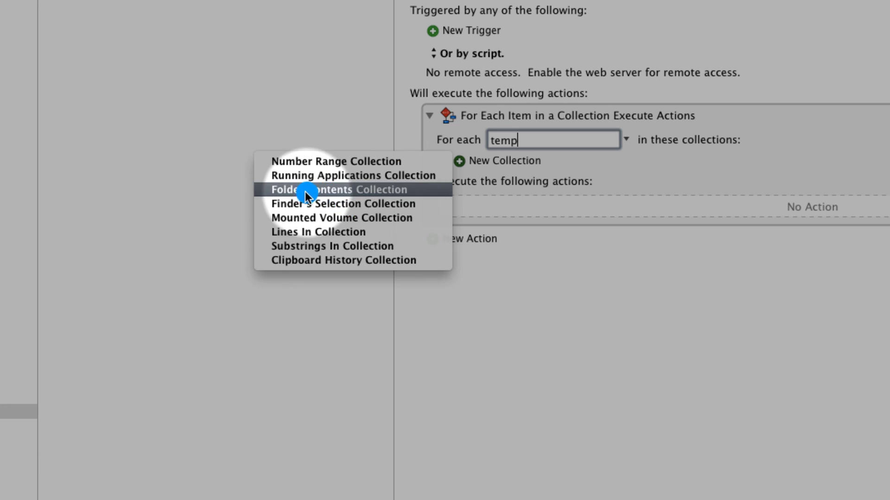
left_click(427, 189)
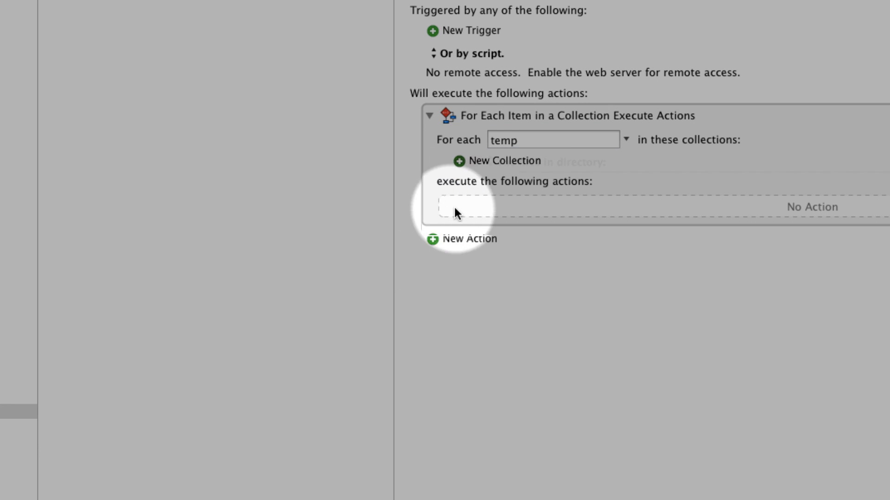
Point the Folder Contents collection at the Desktop's Input folder dragged from Finder.
key("ctrl+alt+super+Right")
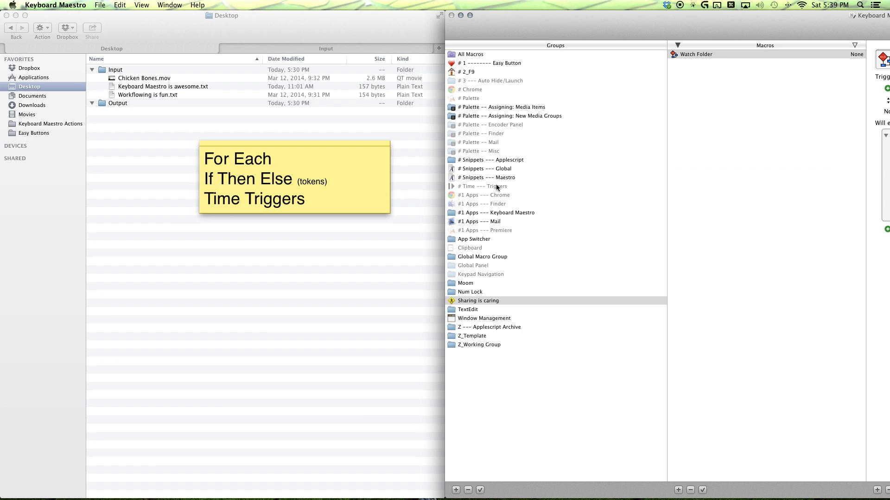
left_click(249, 183)
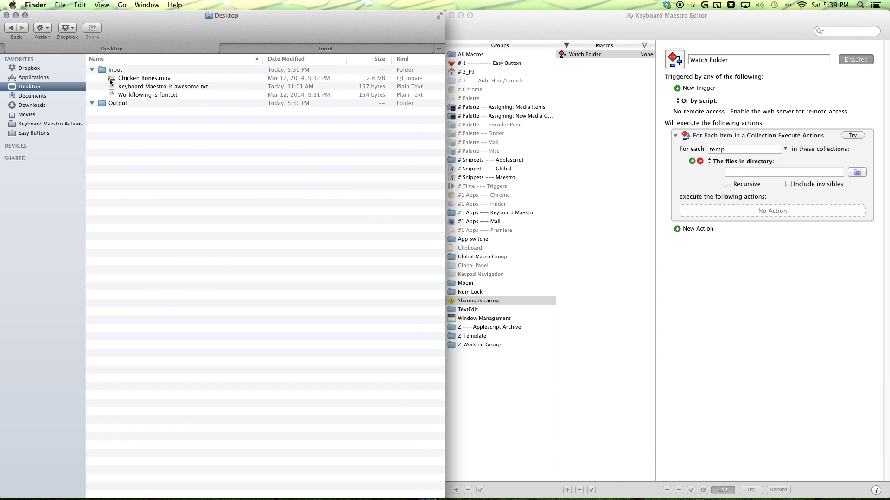
left_click_drag(103, 71, 740, 175)
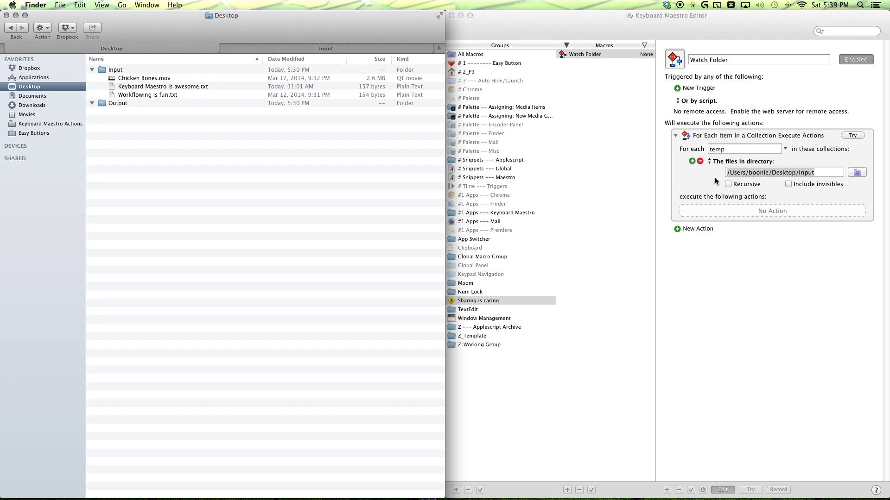
left_click(710, 211)
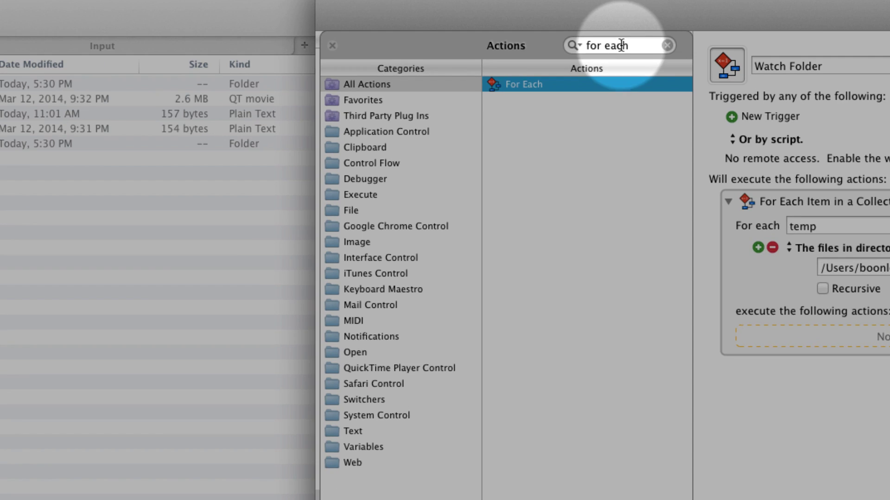
Find the Move (or Rename) a File action and place it inside the For Each loop.
triple_click(595, 48)
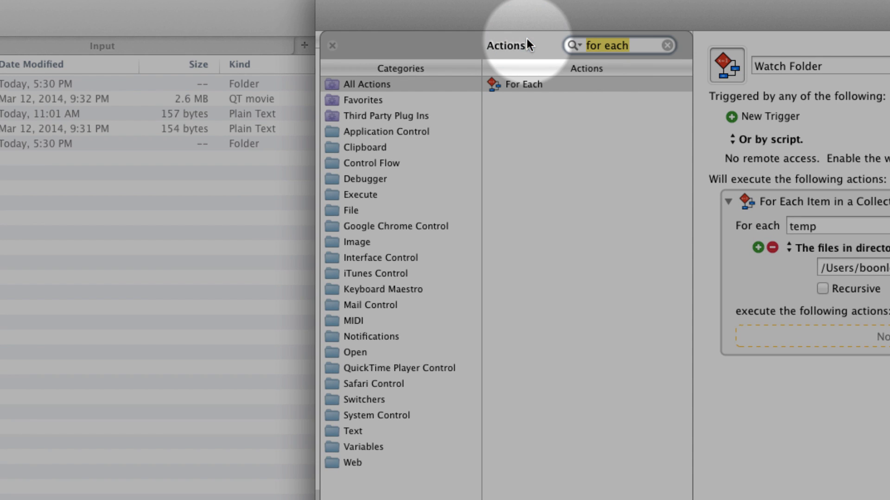
type("move")
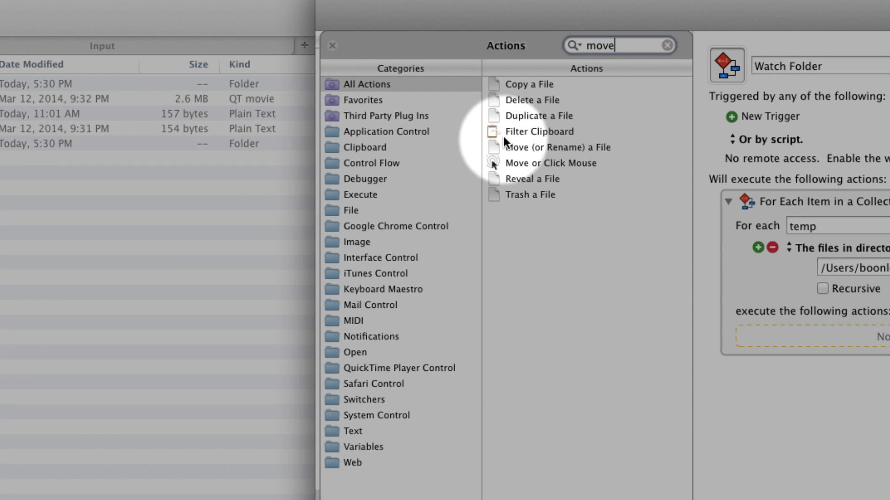
left_click_drag(507, 147, 767, 339)
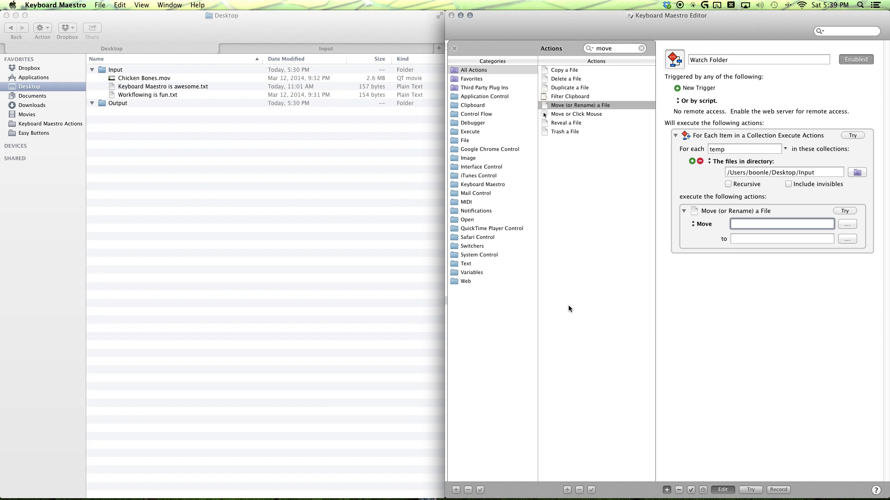
key("super+k")
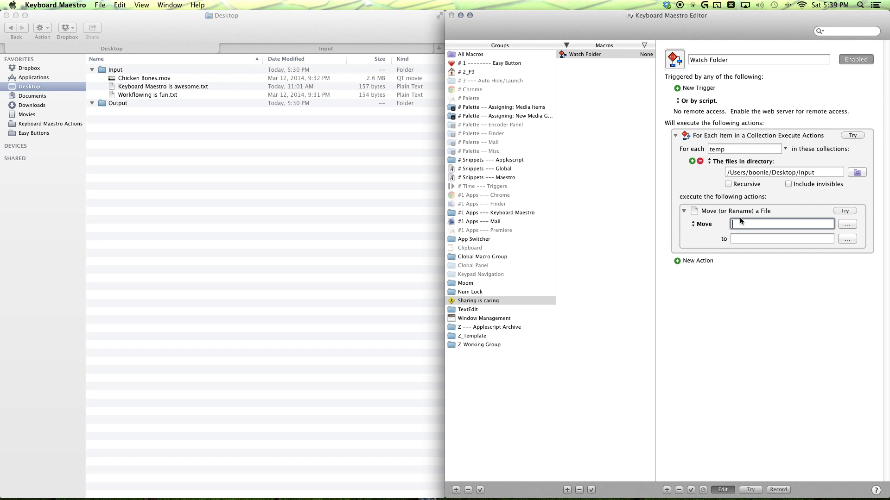
Make the Move action move %Variable%temp% to /Users/boonle/Desktop/Output.
left_click(120, 5)
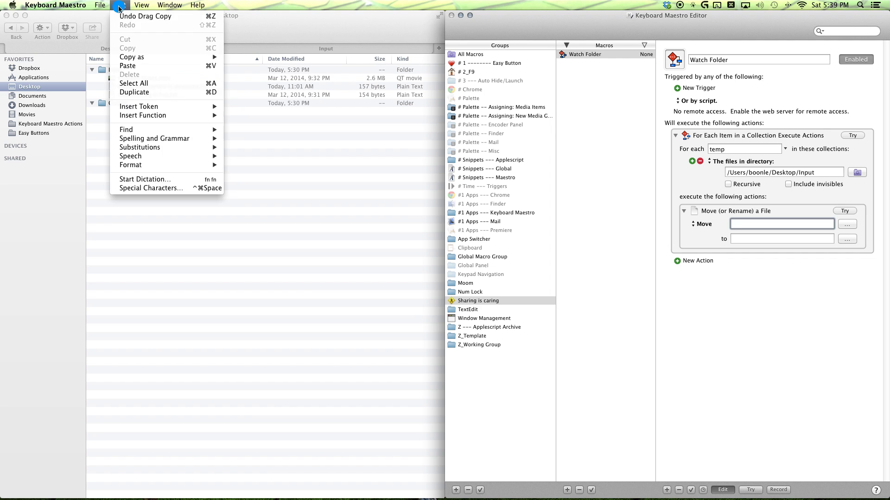
mouse_move(207, 108)
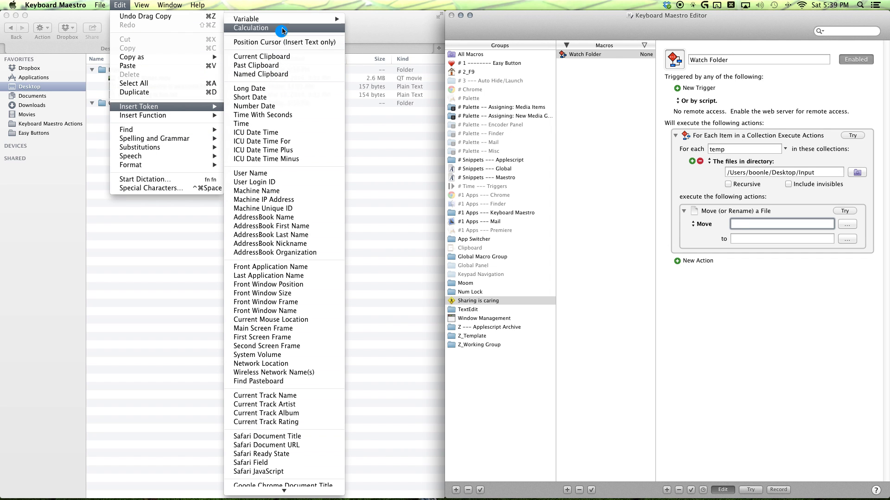
mouse_move(287, 21)
left_click(400, 362)
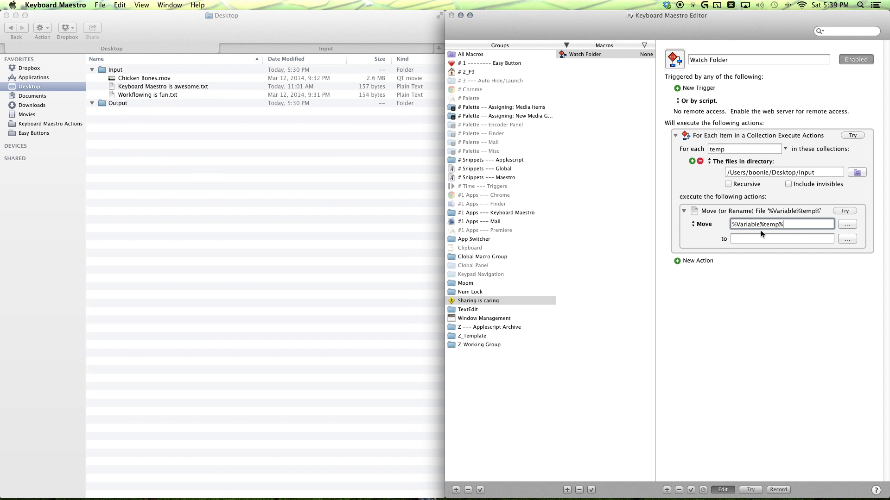
left_click_drag(787, 224, 697, 212)
type("%Variable%t%")
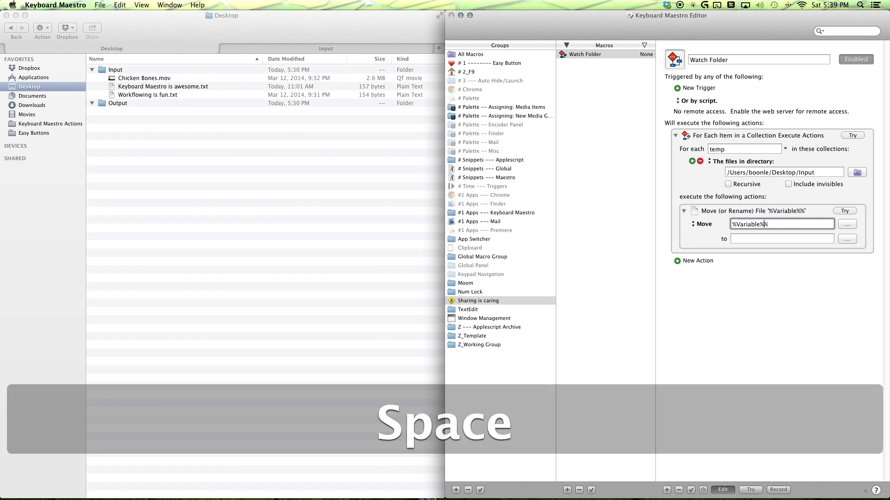
type("emp")
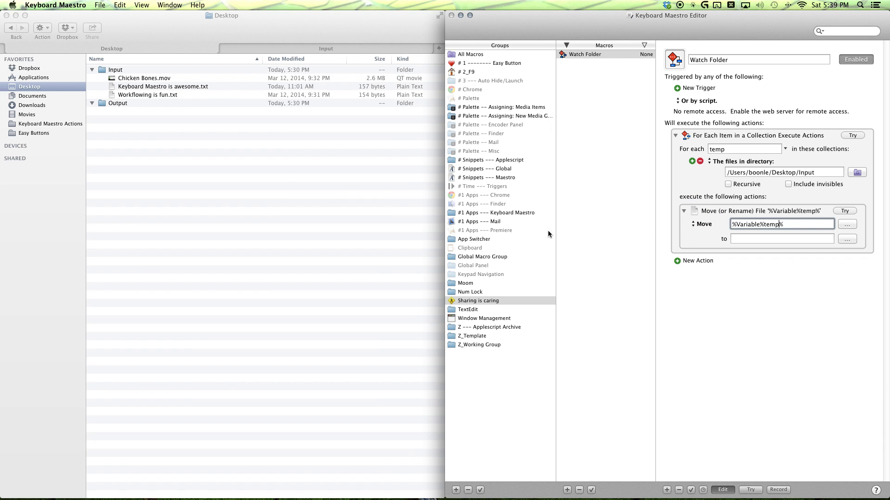
key("Tab")
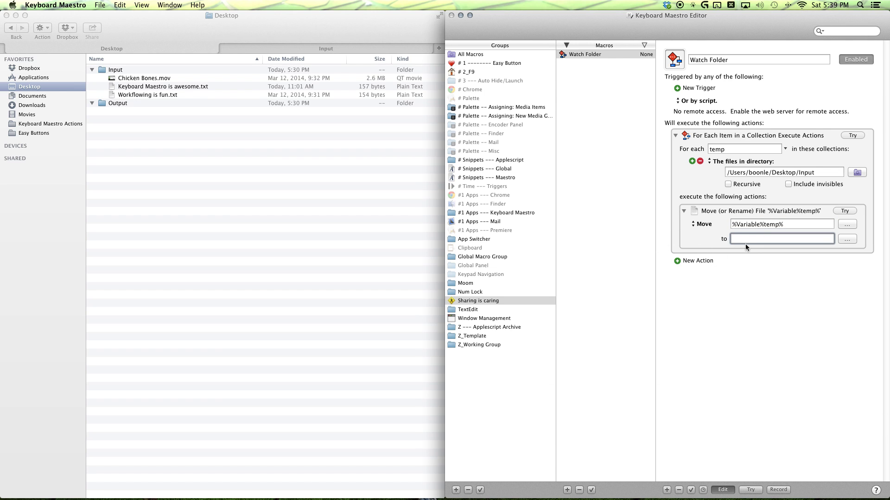
left_click_drag(98, 107, 808, 246)
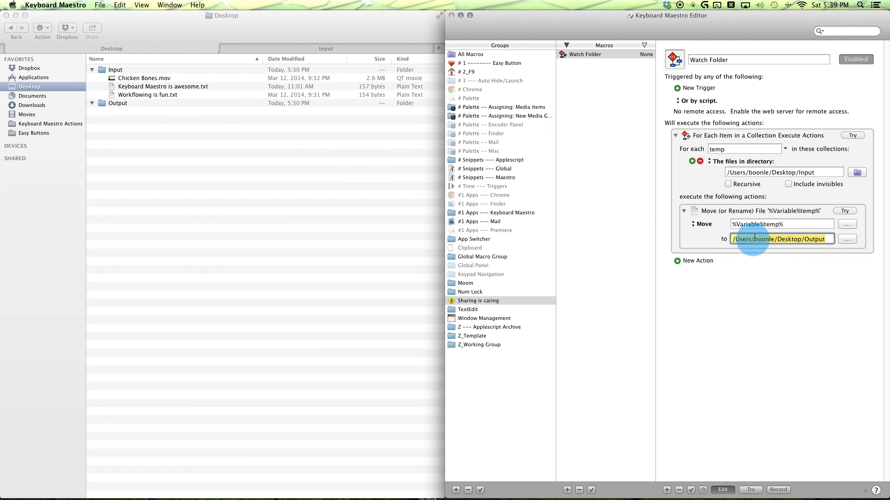
Test-run the For Each loop, then drag the three files from Output back into Input.
left_click(851, 136)
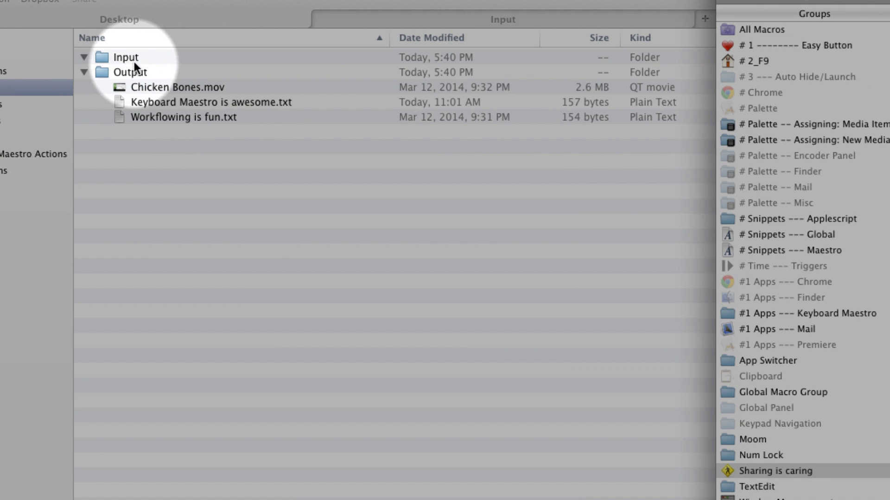
key("alt")
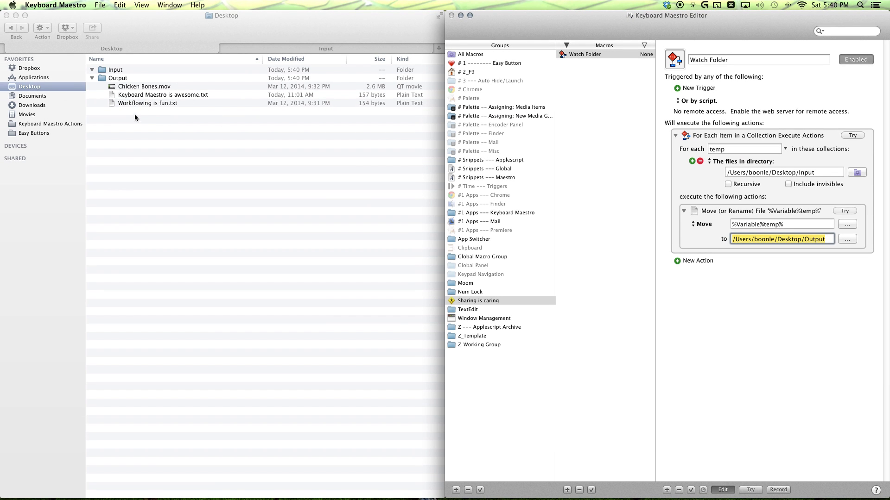
left_click_drag(137, 112, 122, 69)
left_click(658, 247)
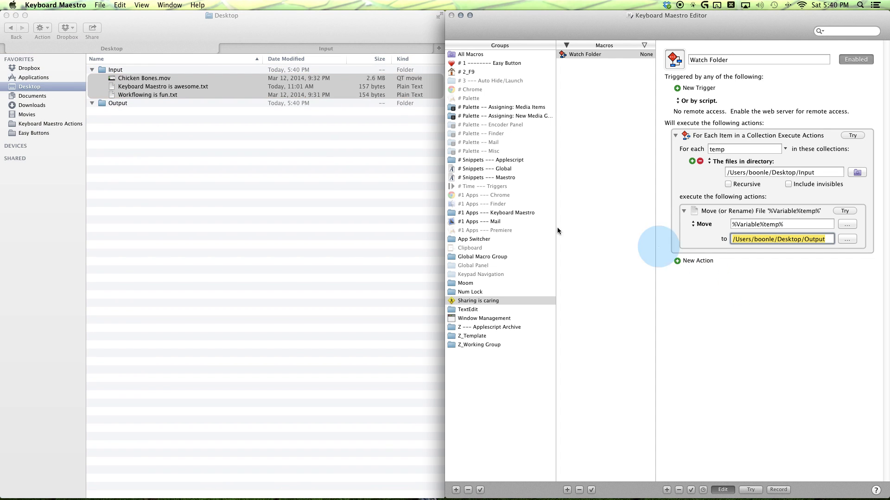
left_click(758, 325)
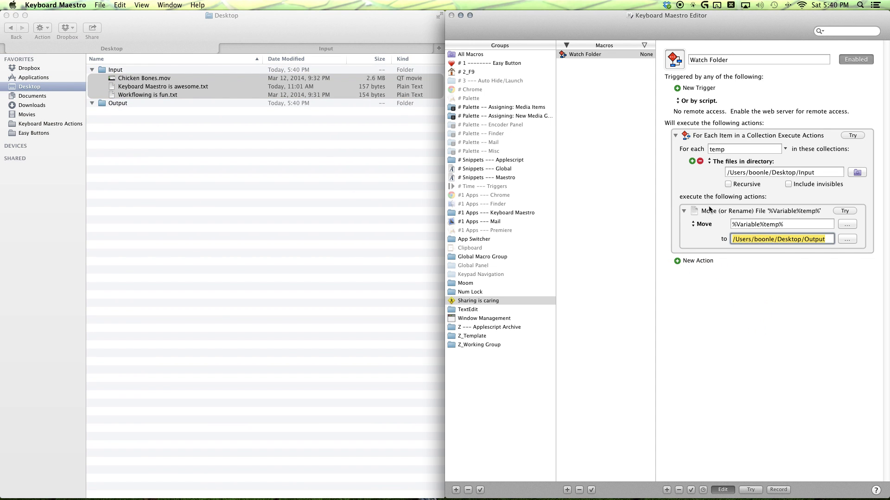
left_click(718, 213)
Insert an If Then Else action in the loop and nest the Move action inside it.
left_click(678, 260)
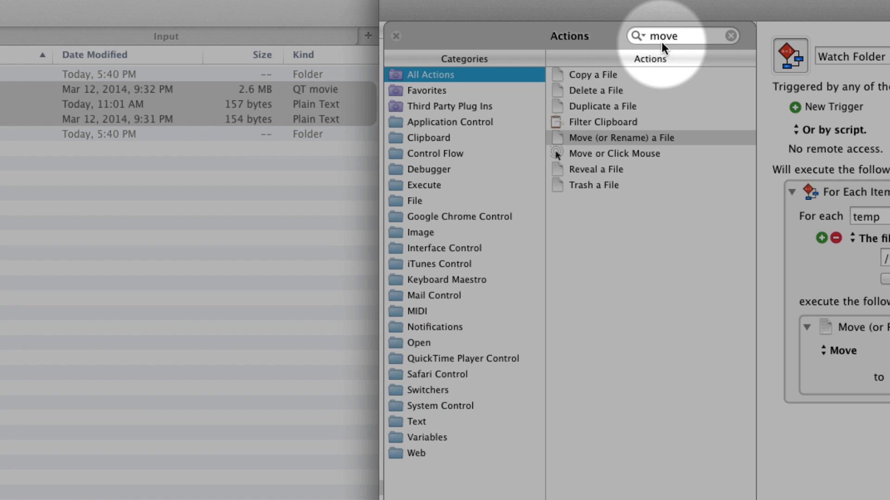
double_click(605, 49)
type("if")
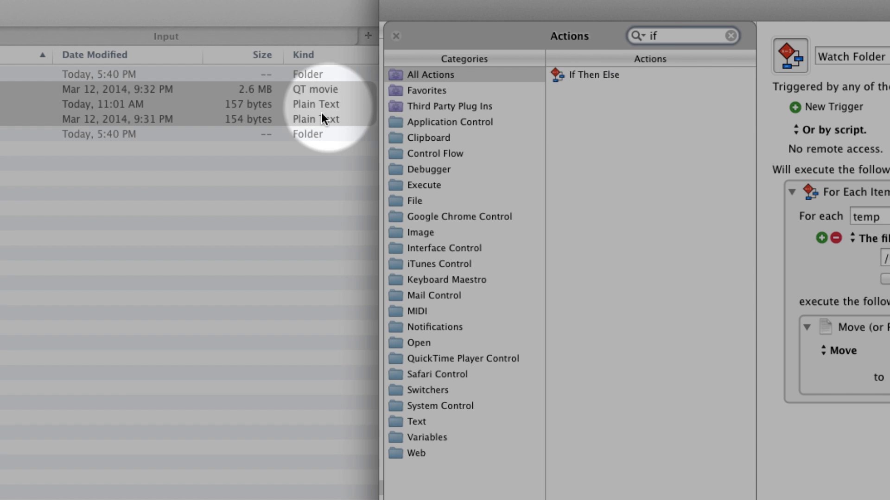
left_click(591, 74)
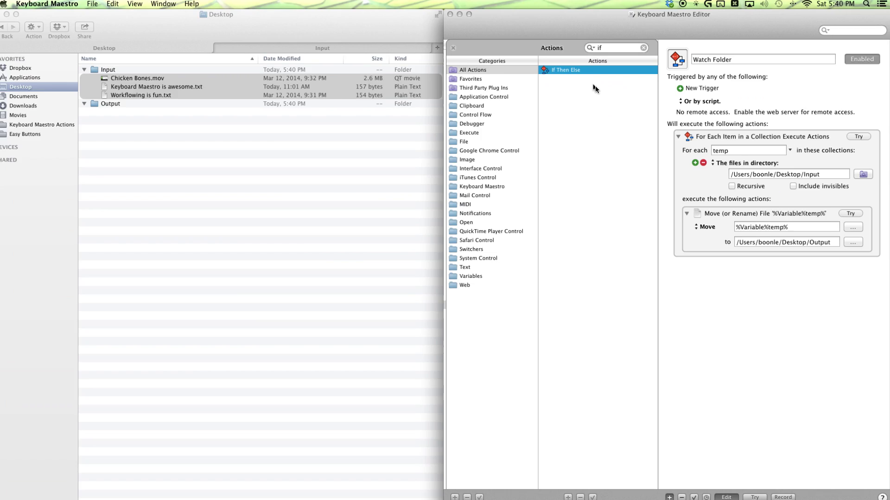
left_click_drag(634, 77, 889, 340)
left_click_drag(737, 218, 737, 218)
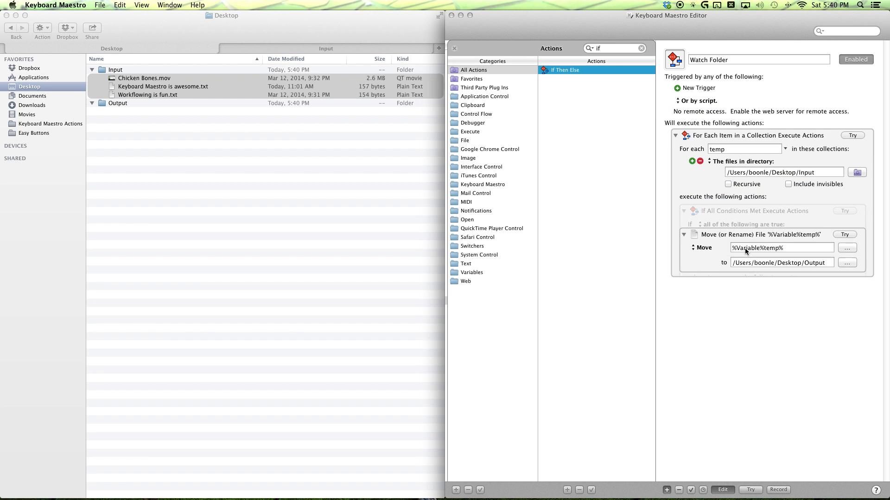
left_click_drag(713, 313, 736, 261)
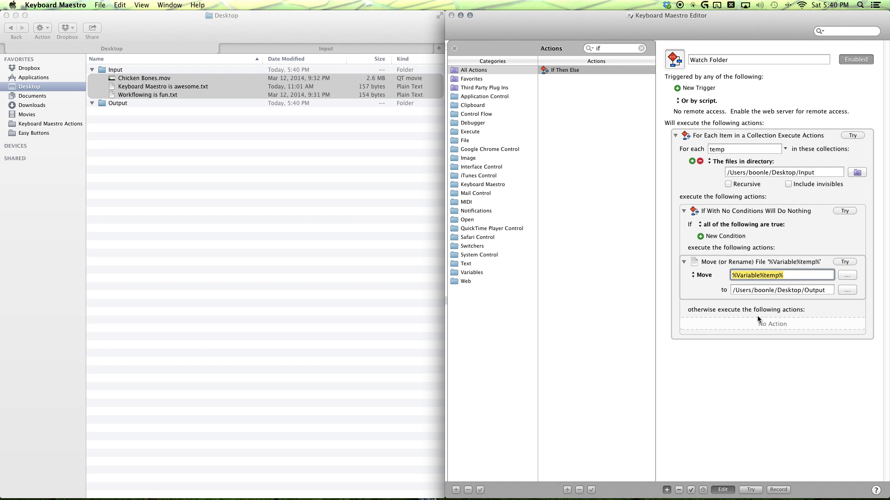
Add the condition 'variable temp contains .txt', test-run it, and undo the file move.
left_click(719, 238)
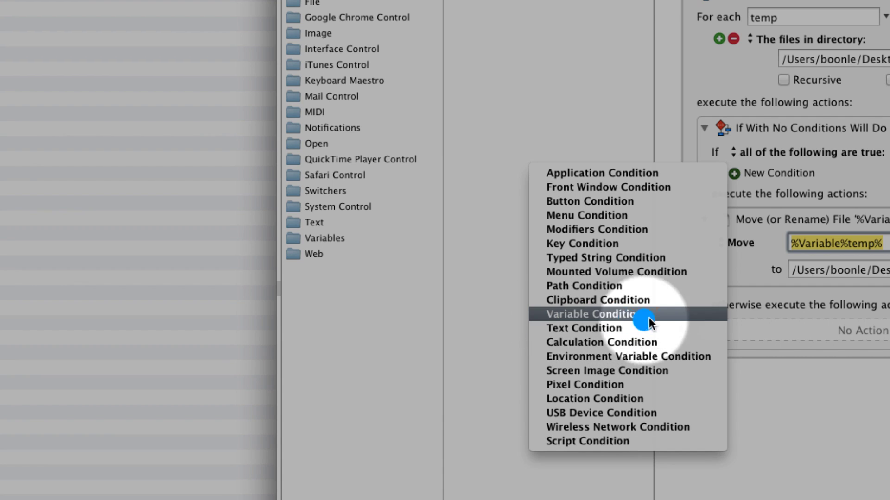
left_click(675, 314)
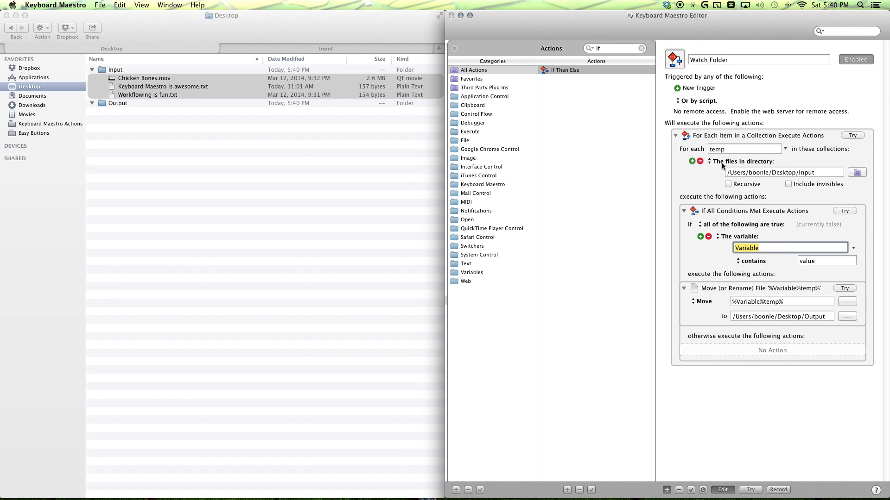
type("temp")
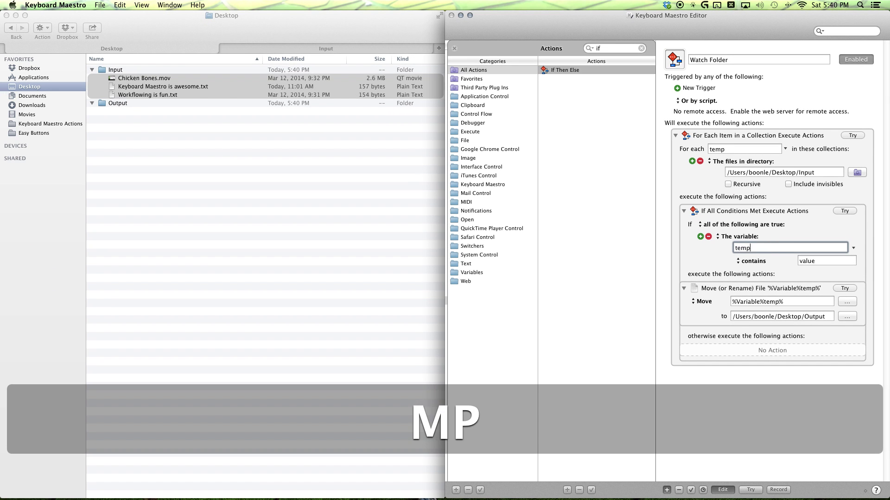
left_click(818, 265)
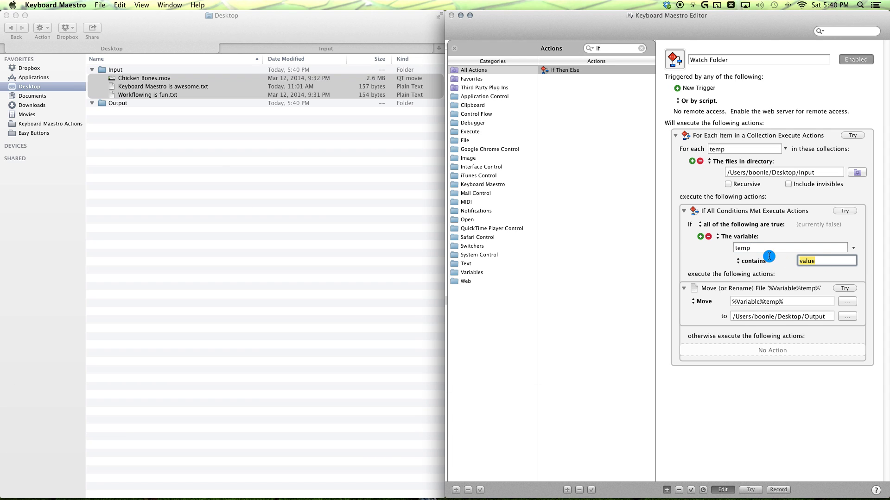
type(".txt")
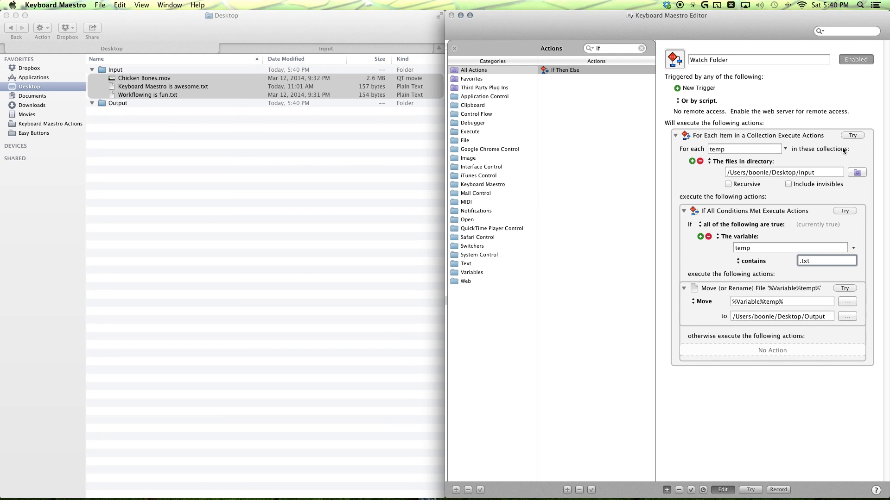
left_click(852, 135)
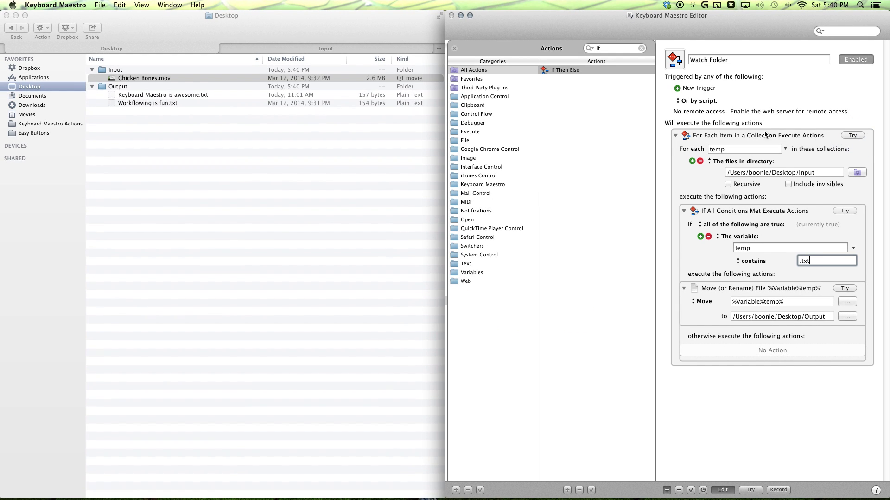
key("super+z")
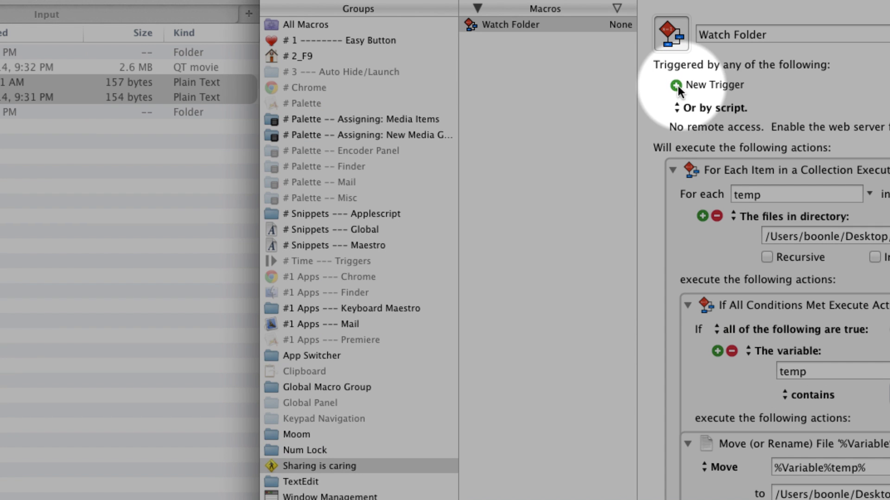
Add a Time of Day trigger, then remove it again.
left_click(678, 88)
left_click_drag(579, 99, 632, 171)
left_click(766, 106)
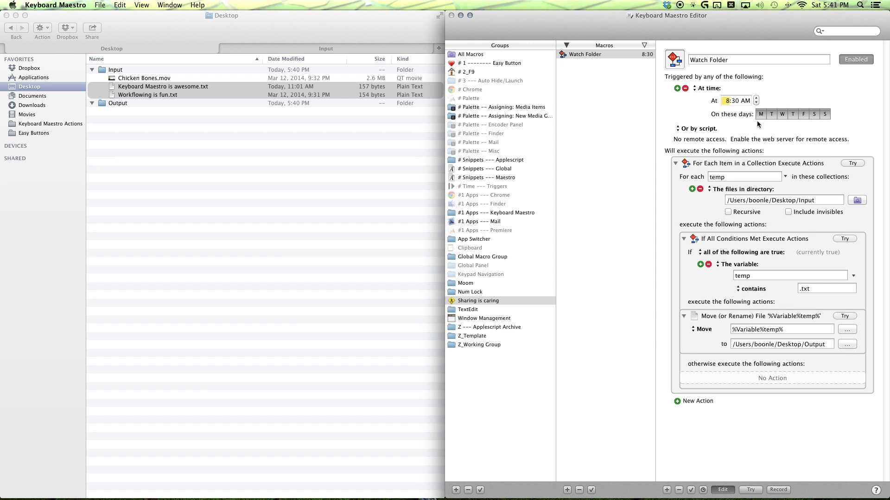
left_click(686, 89)
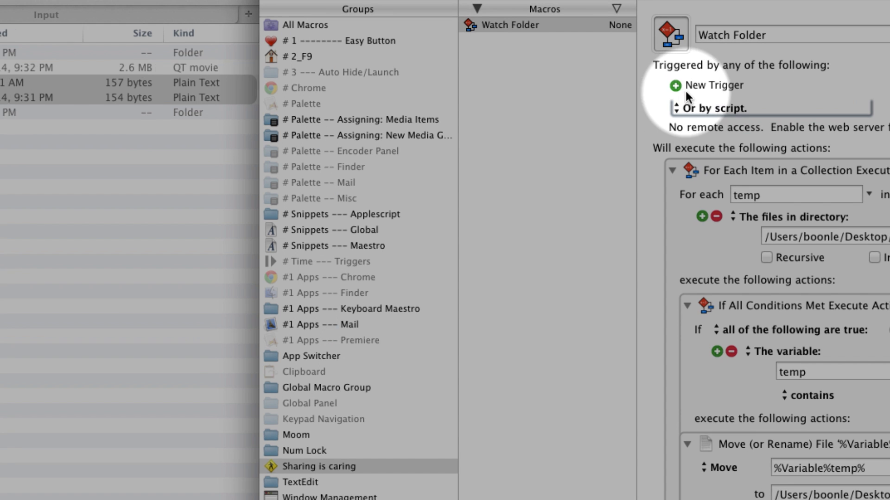
Add a While Logged In trigger with Saturday and Sunday excluded.
left_click(678, 90)
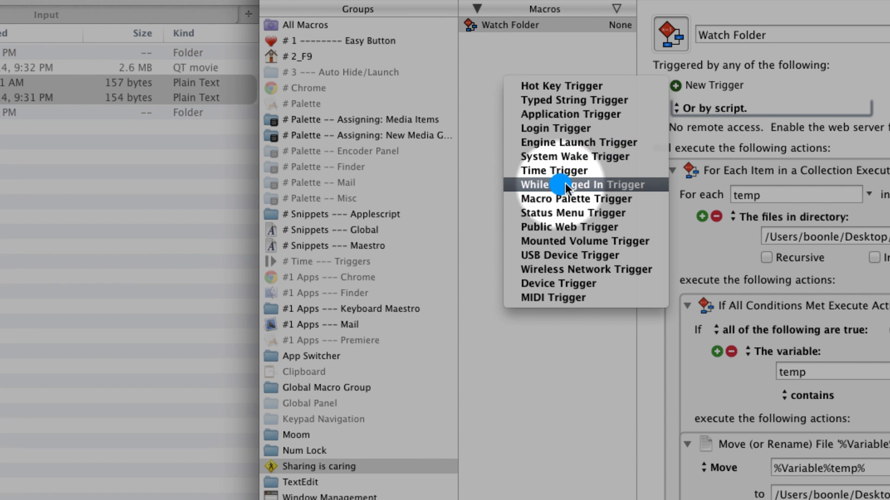
left_click(655, 186)
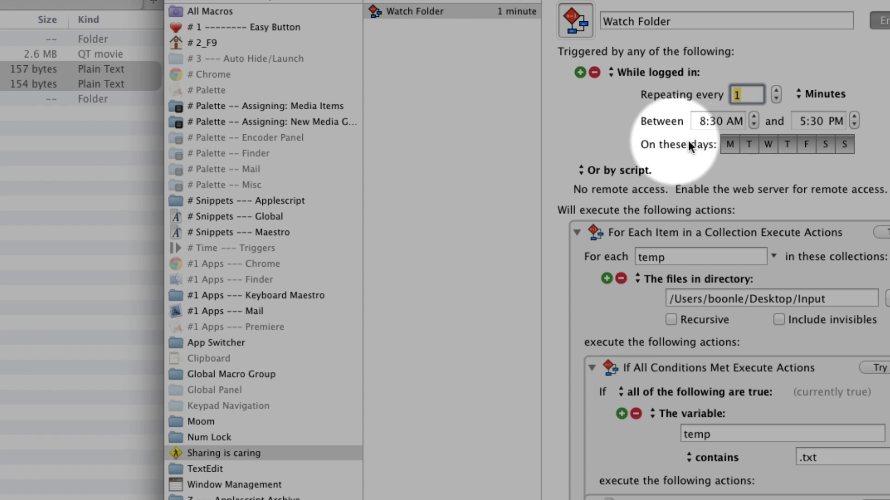
left_click(844, 145)
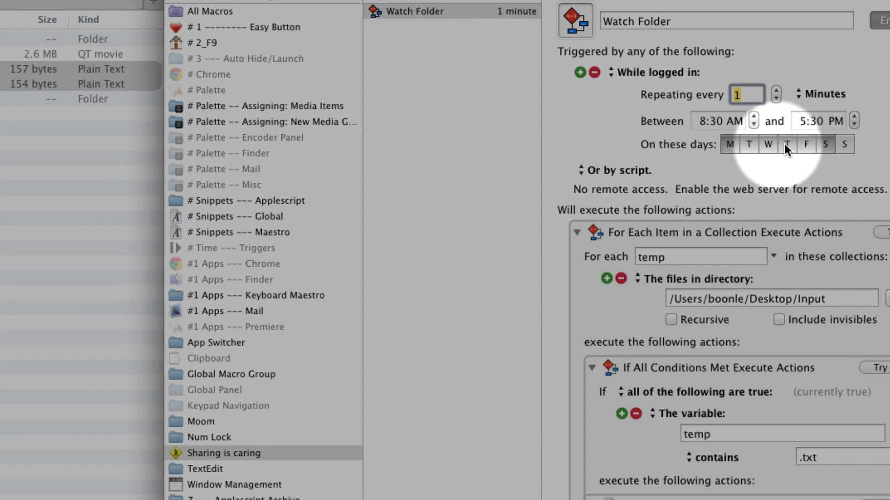
left_click(825, 144)
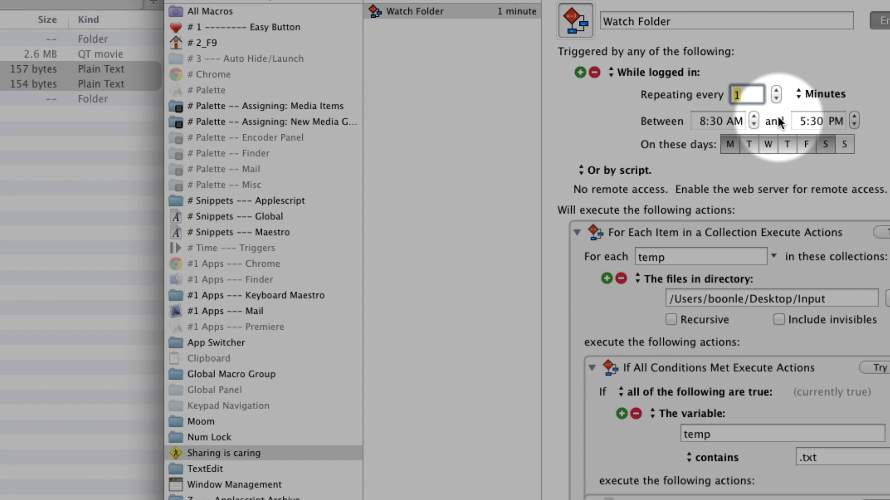
Set the trigger to repeat every 15 seconds.
left_click(814, 101)
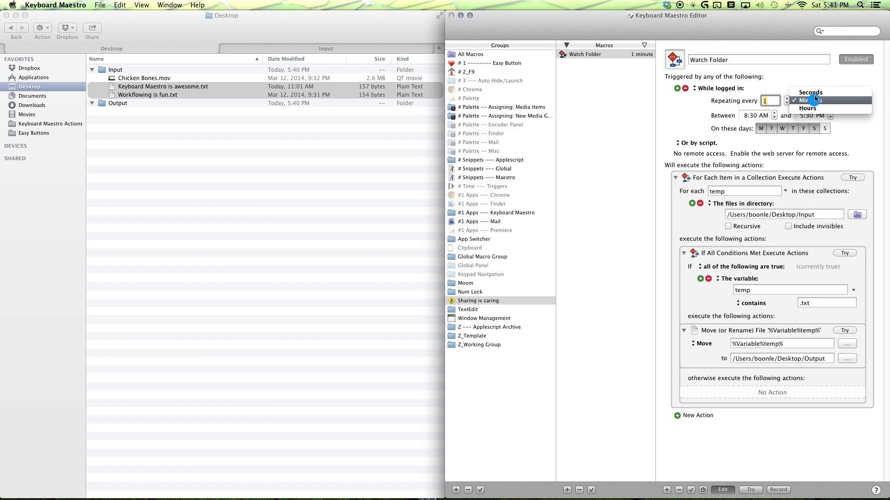
left_click(815, 93)
type("15")
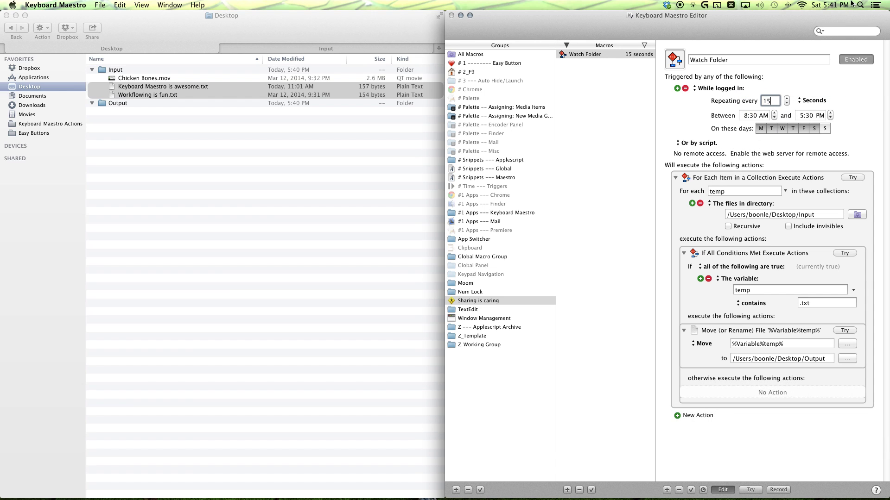
Change the trigger's end time to 5:45 PM.
left_click(816, 113)
type("4")
key("Up")
key("Up")
type("45")
left_click(783, 16)
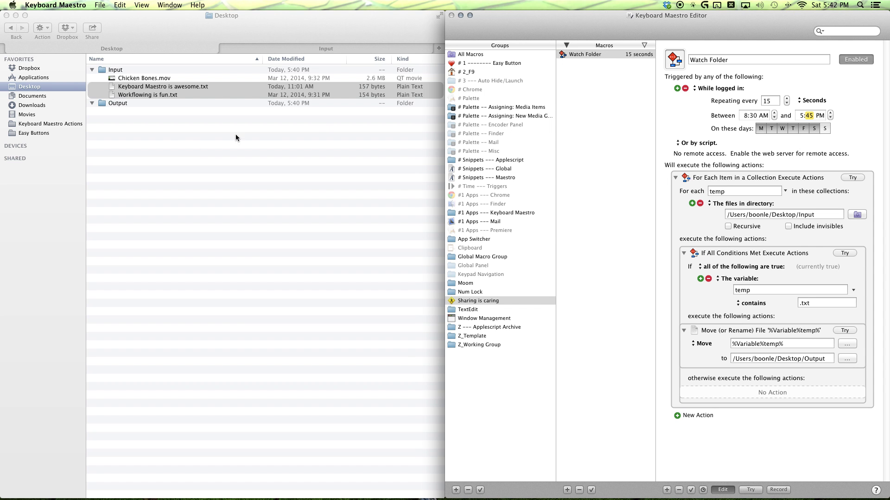